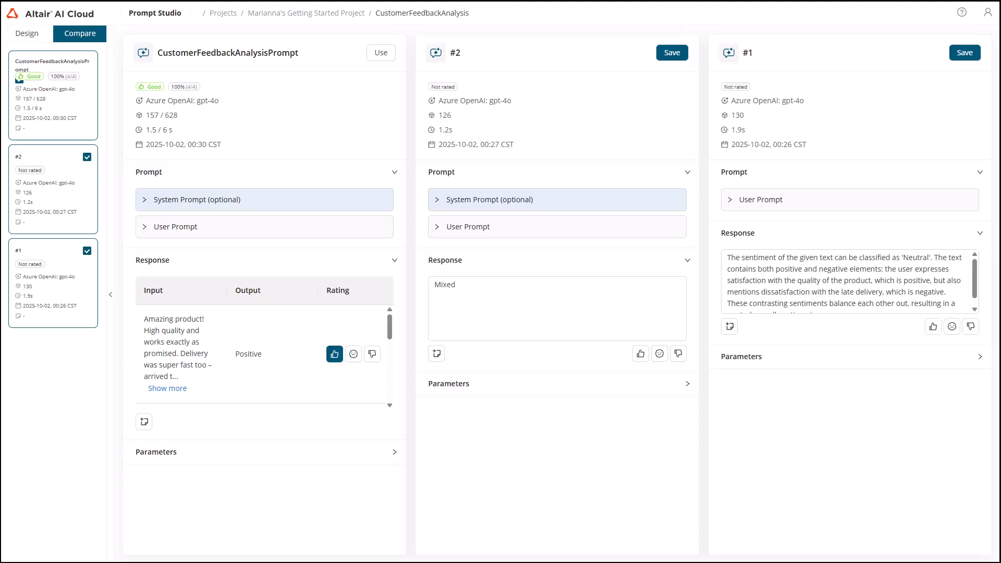
- Create a blank Prompt Studio experiment named CustomerFeedbackAnalysis using the Azure Dev Test connection
{"action": "left_click", "coordinate": [944, 73]}
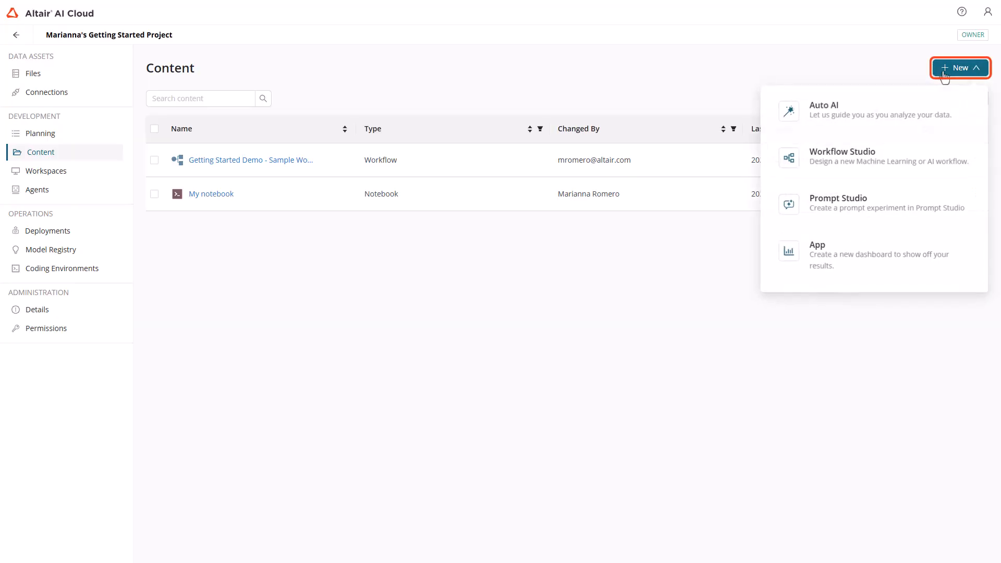
{"action": "left_click", "coordinate": [939, 208]}
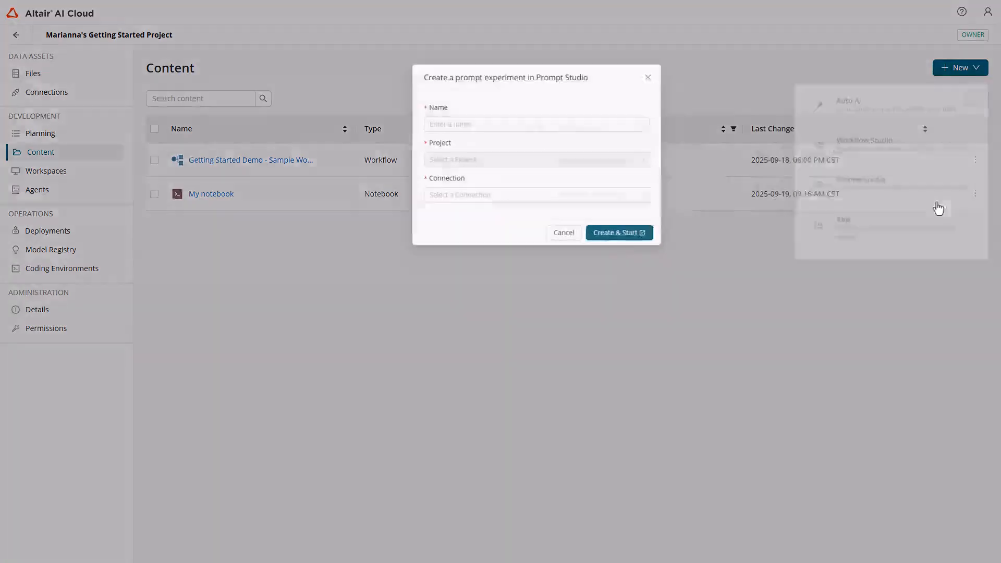
{"action": "left_click", "coordinate": [612, 117]}
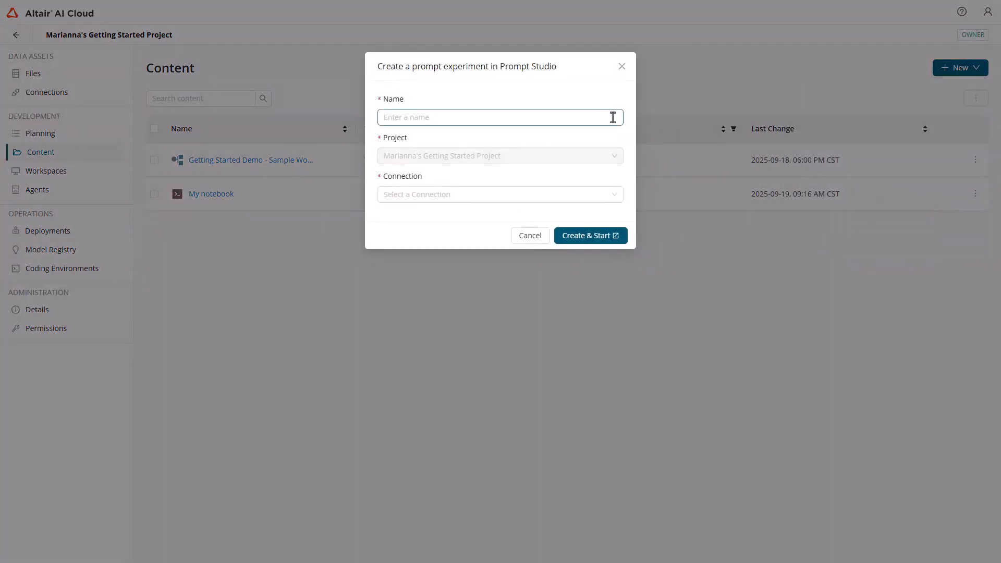
{"action": "type", "text": "C"}
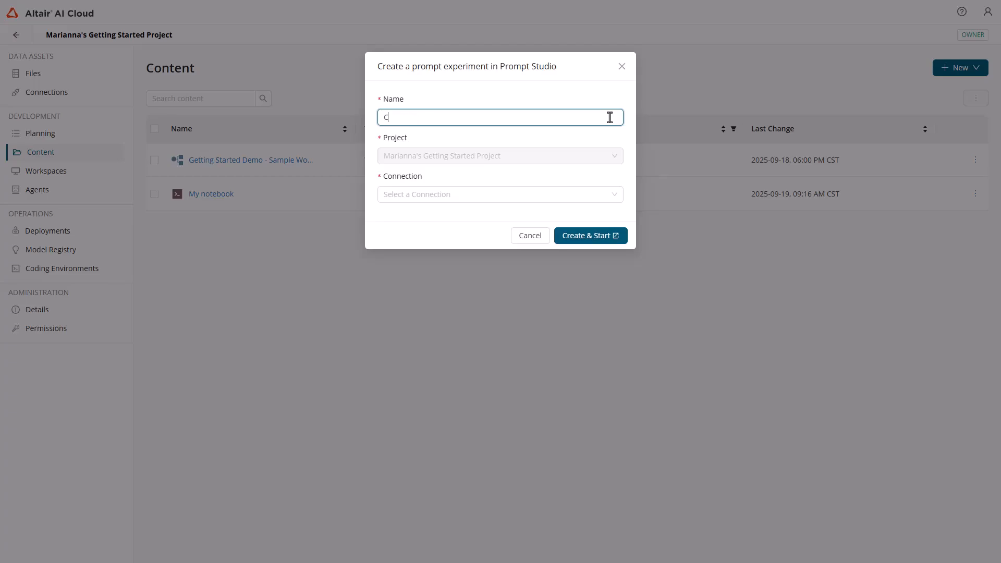
{"action": "type", "text": "ustomerFeedbackAnalysis"}
{"action": "left_click", "coordinate": [573, 195]}
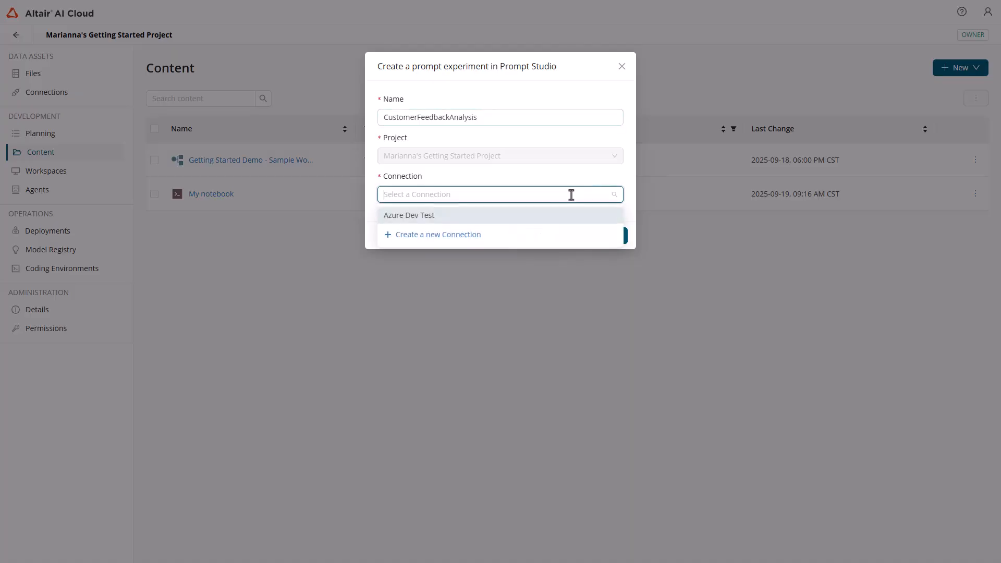
{"action": "left_click", "coordinate": [567, 218]}
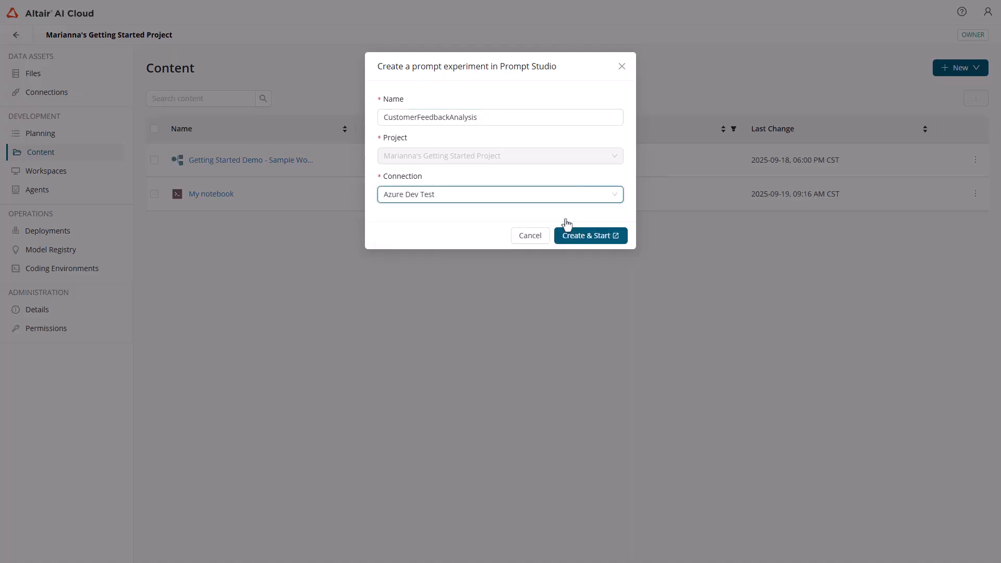
{"action": "left_click", "coordinate": [569, 236]}
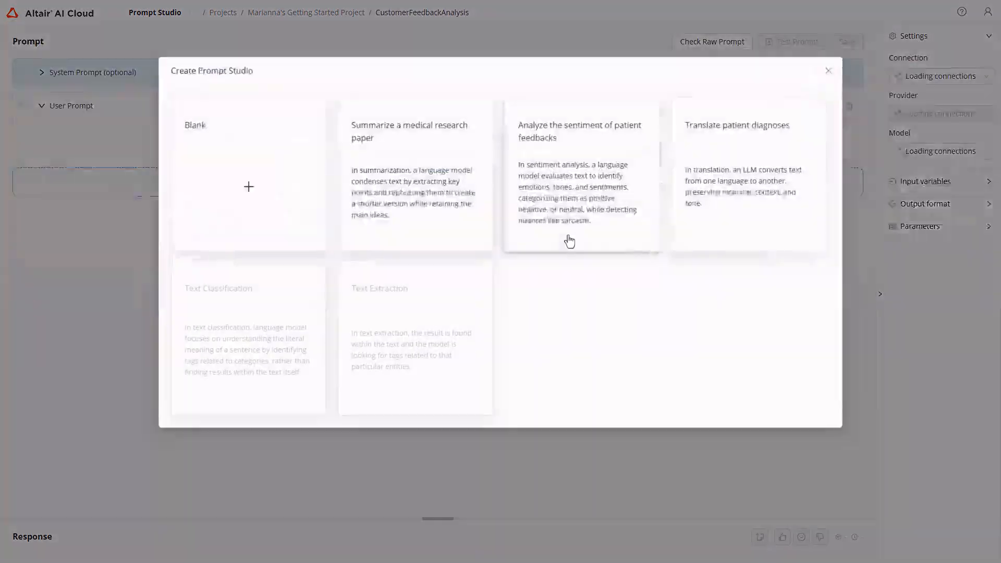
{"action": "left_click", "coordinate": [190, 133]}
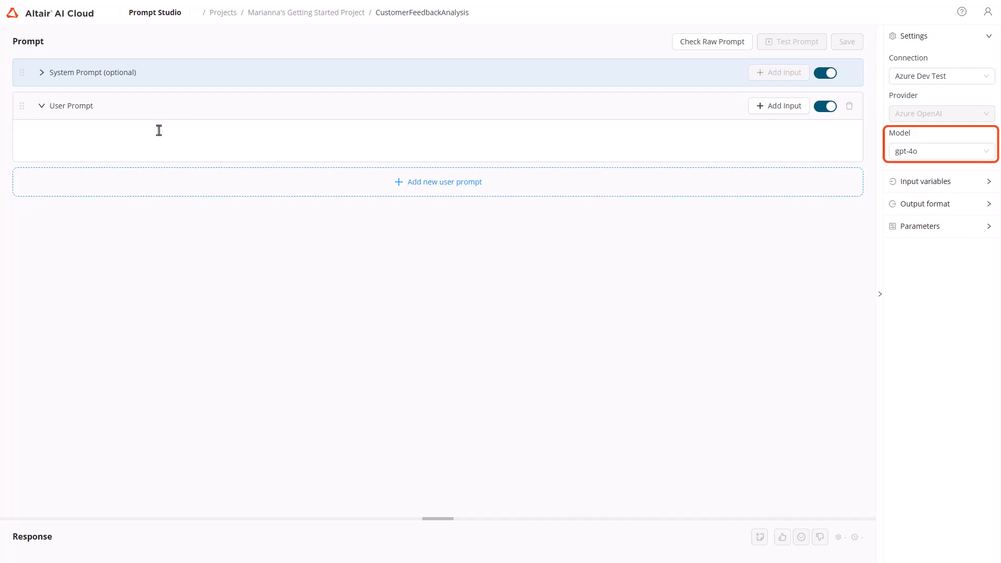
- Paste a user prompt classifying the feedback "I love the quality of the product, but the delivery was late." as Positive, Negative, or Neutral, and test it
{"action": "left_click", "coordinate": [68, 136]}
{"action": "right_click", "coordinate": [68, 136]}
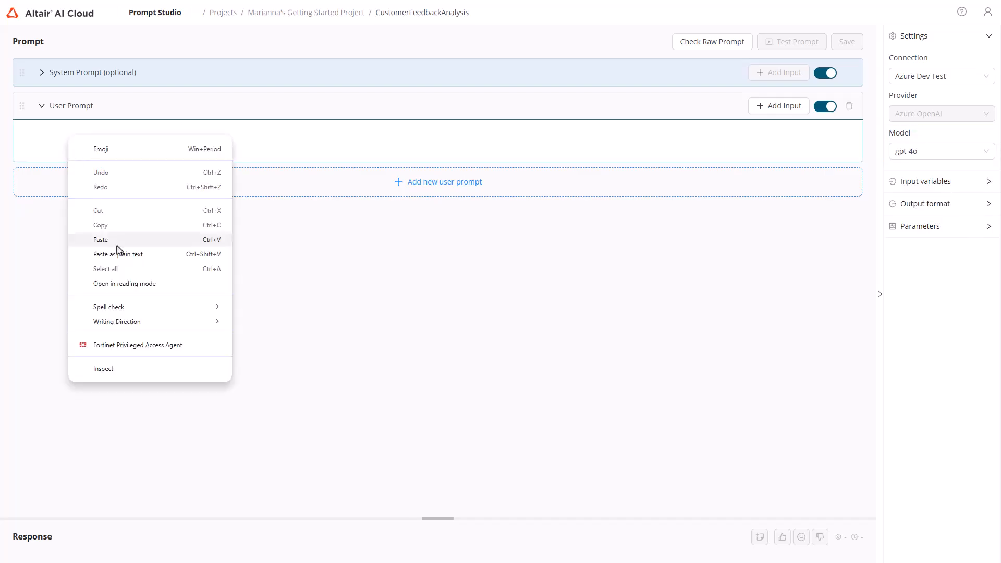
{"action": "left_click", "coordinate": [120, 252]}
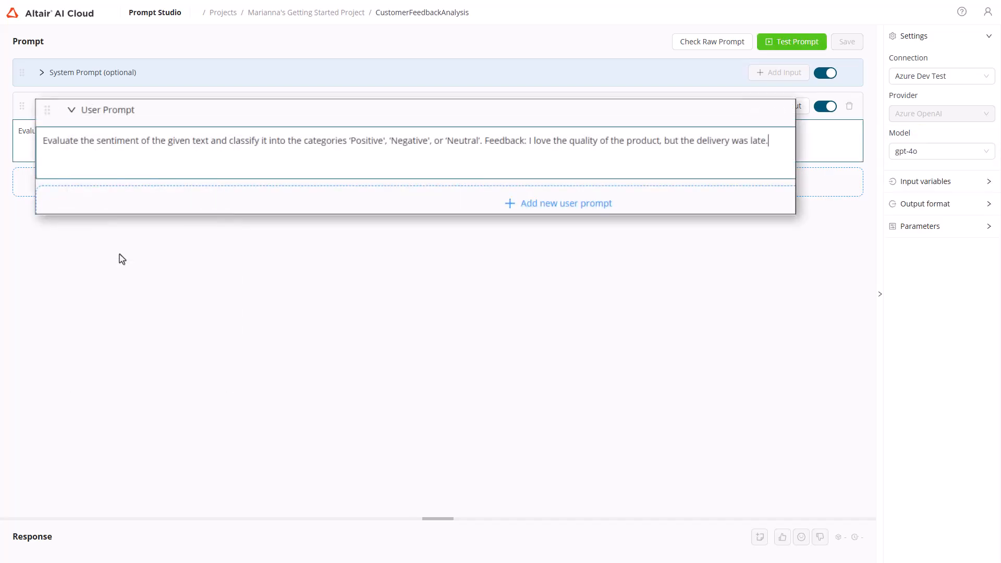
{"action": "left_click", "coordinate": [767, 44]}
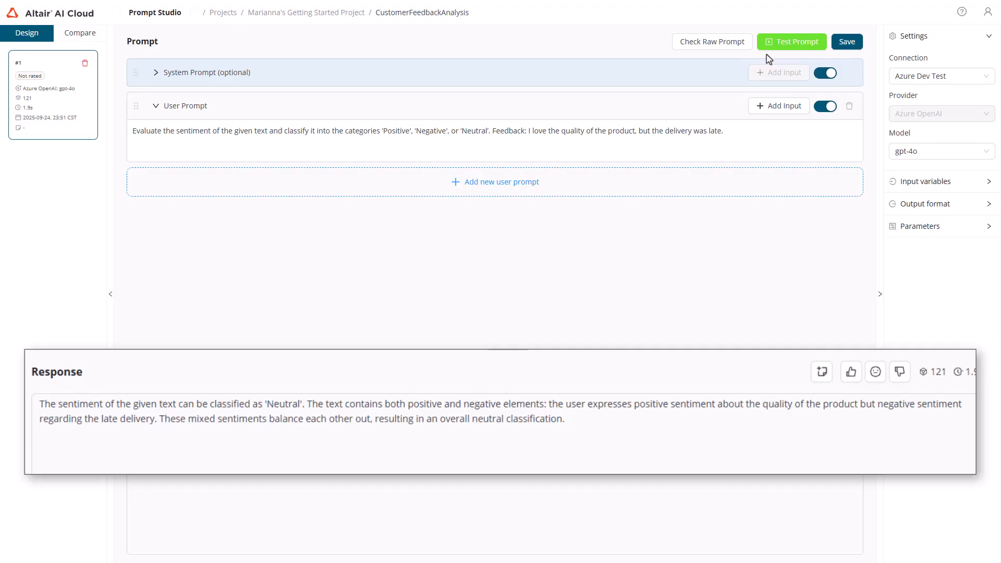
- Paste a system prompt requiring one-word capitalized answers, only product-related text, and a new category like Mixed only if absolutely necessary, and test it
{"action": "left_click", "coordinate": [383, 78]}
{"action": "left_click", "coordinate": [243, 98]}
{"action": "right_click", "coordinate": [243, 98]}
{"action": "left_click", "coordinate": [316, 220]}
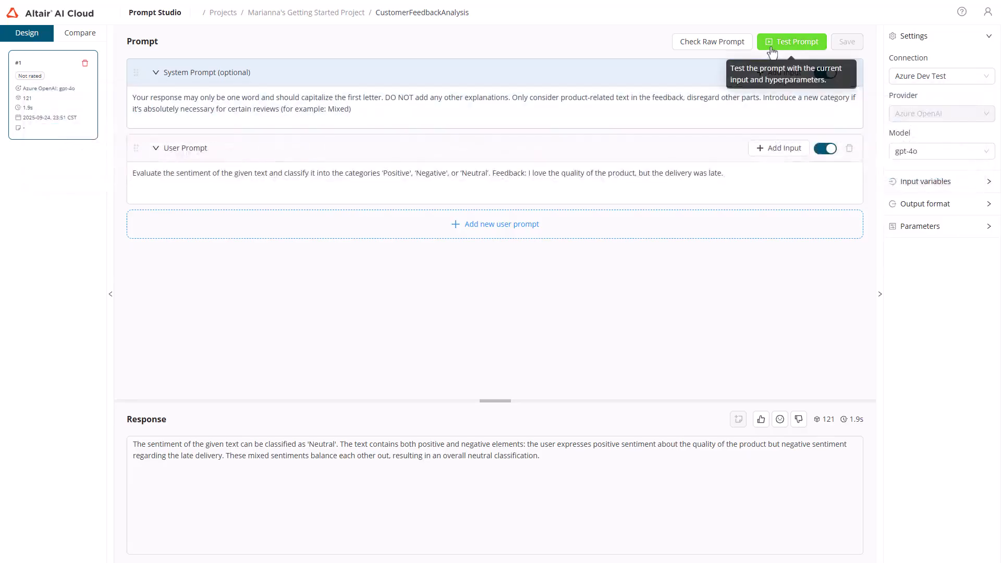
{"action": "left_click", "coordinate": [773, 45]}
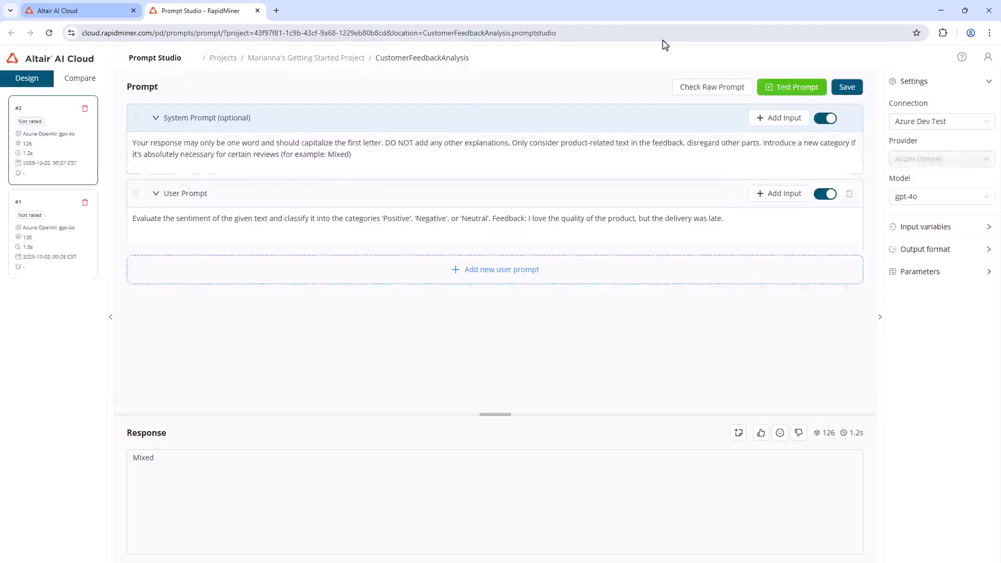
- Upload Customer Reviews.rmhdf5table from the AI Cloud folder to the project's files
{"action": "left_click", "coordinate": [107, 13]}
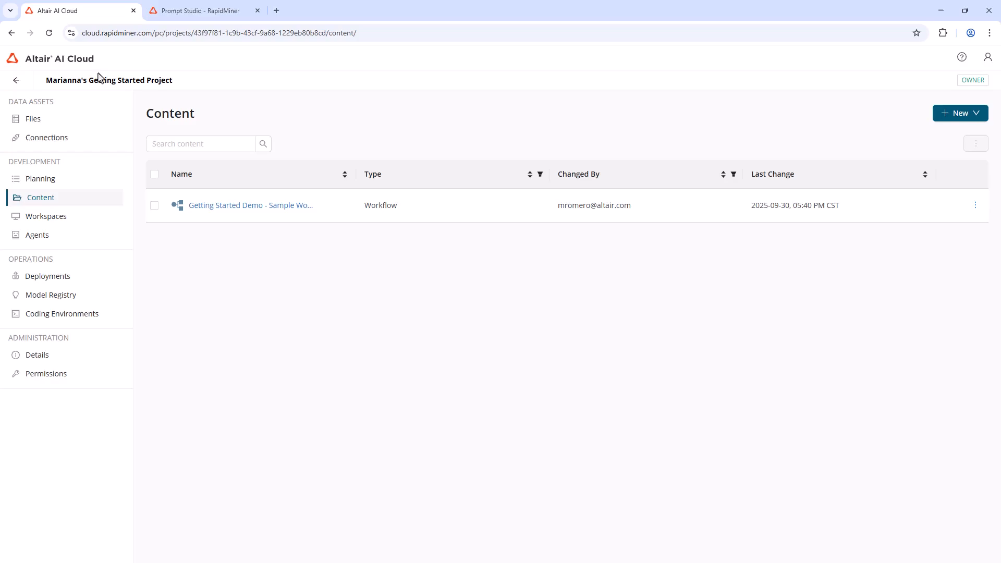
{"action": "left_click", "coordinate": [105, 123]}
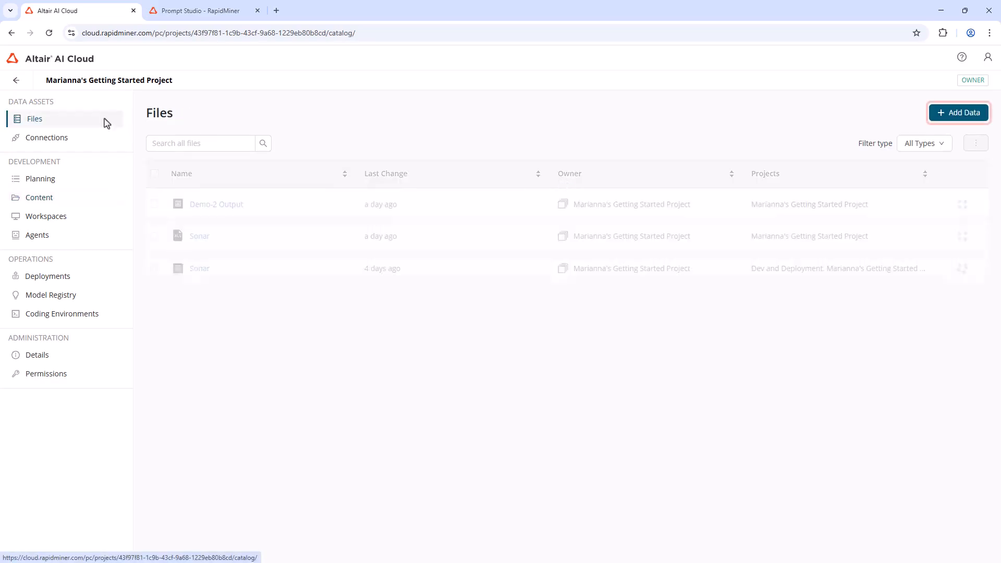
{"action": "left_click", "coordinate": [941, 118]}
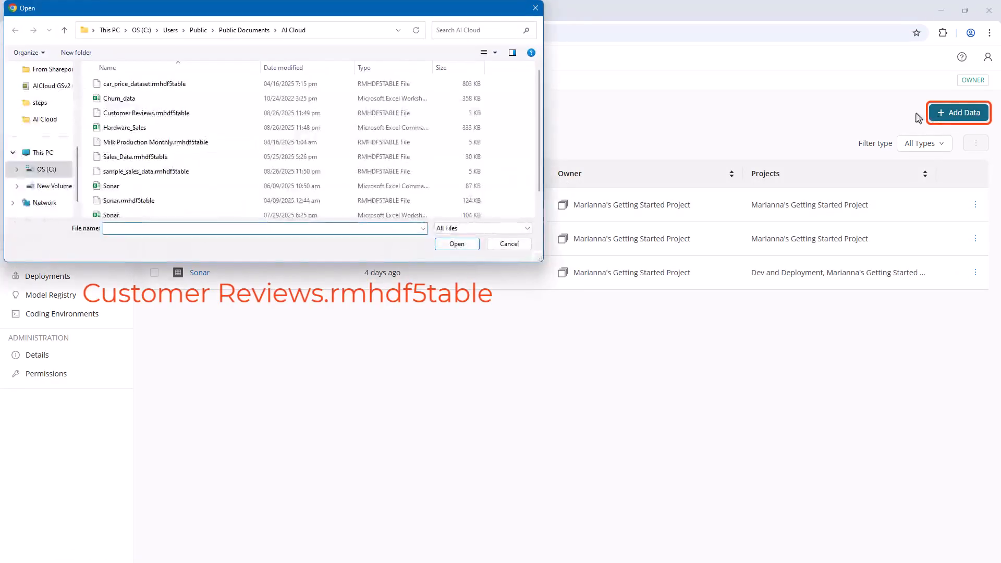
{"action": "double_click", "coordinate": [204, 113]}
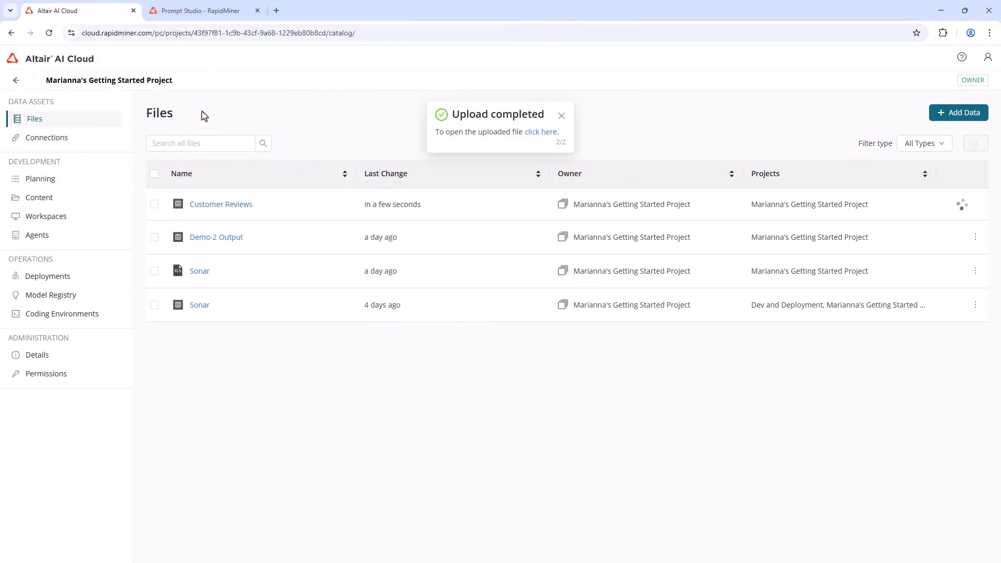
{"action": "left_click", "coordinate": [562, 116]}
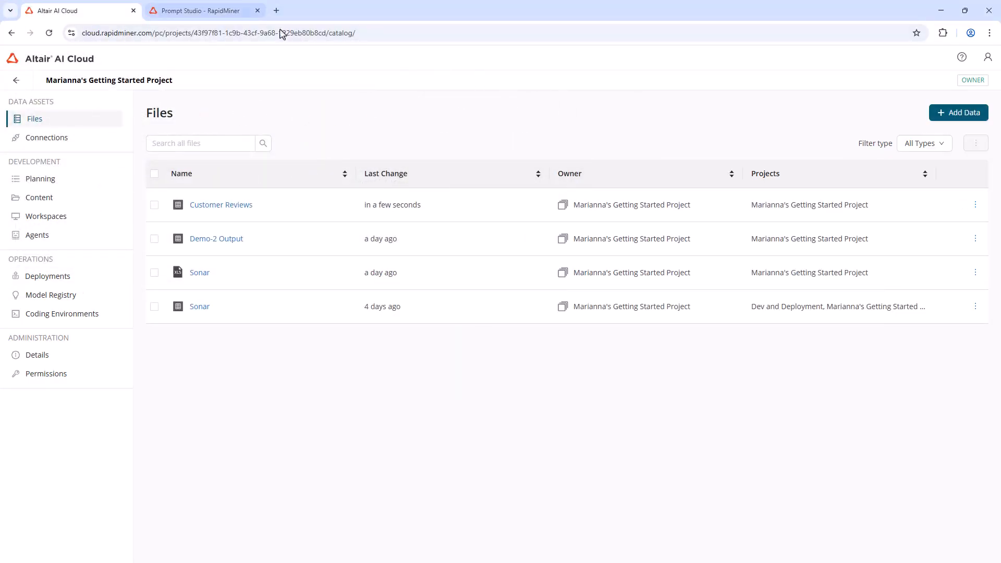
- Return to the prompt experiment and add Customer Reviews as a Test cases dataset, assigning its Review column as input
{"action": "left_click", "coordinate": [208, 11]}
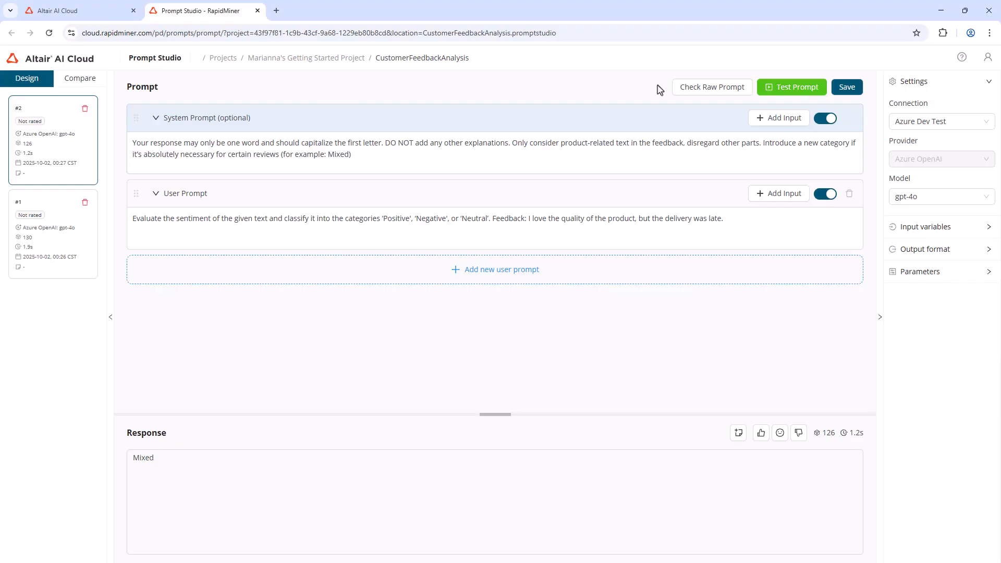
{"action": "key", "text": "F11"}
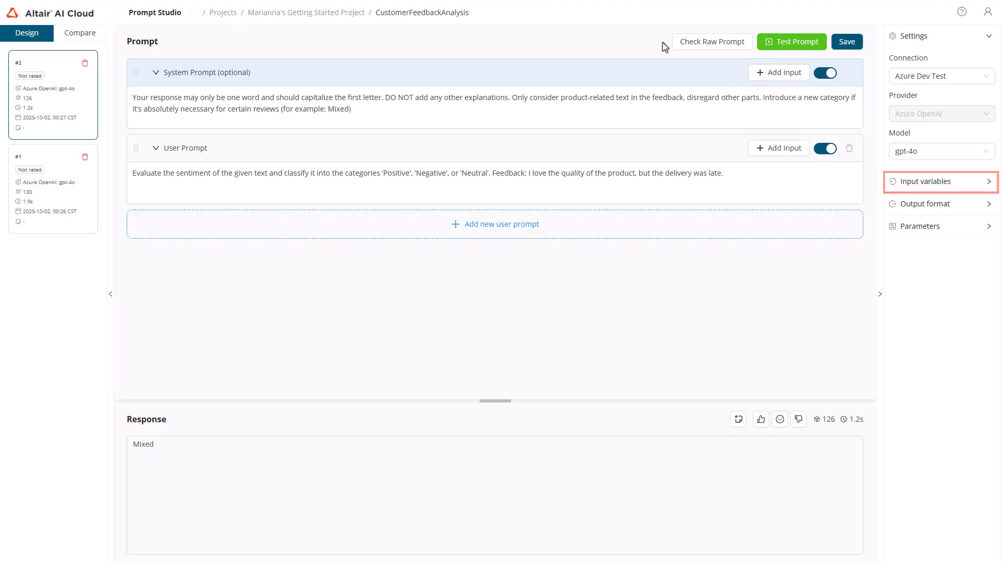
{"action": "left_click", "coordinate": [949, 191]}
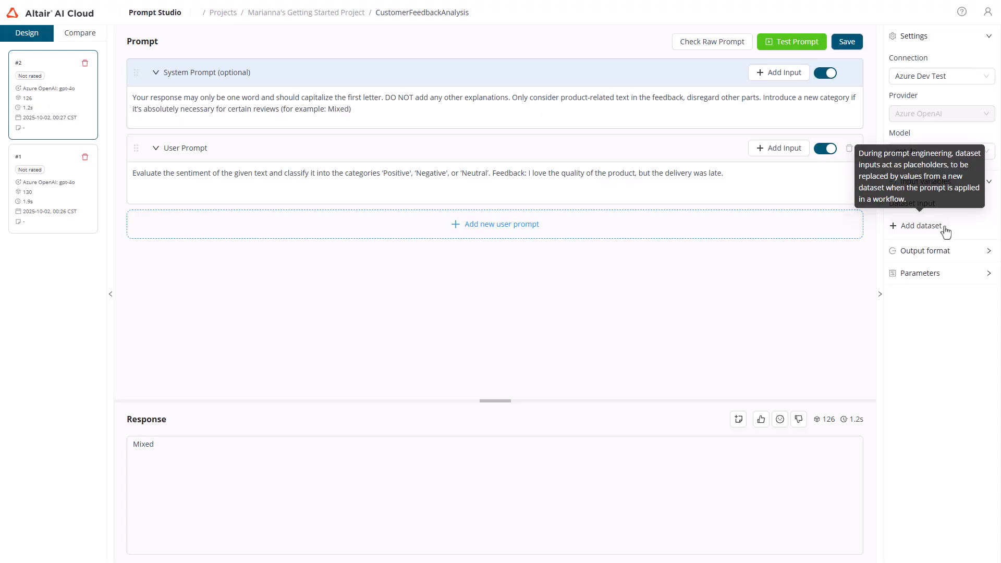
{"action": "left_click", "coordinate": [921, 226]}
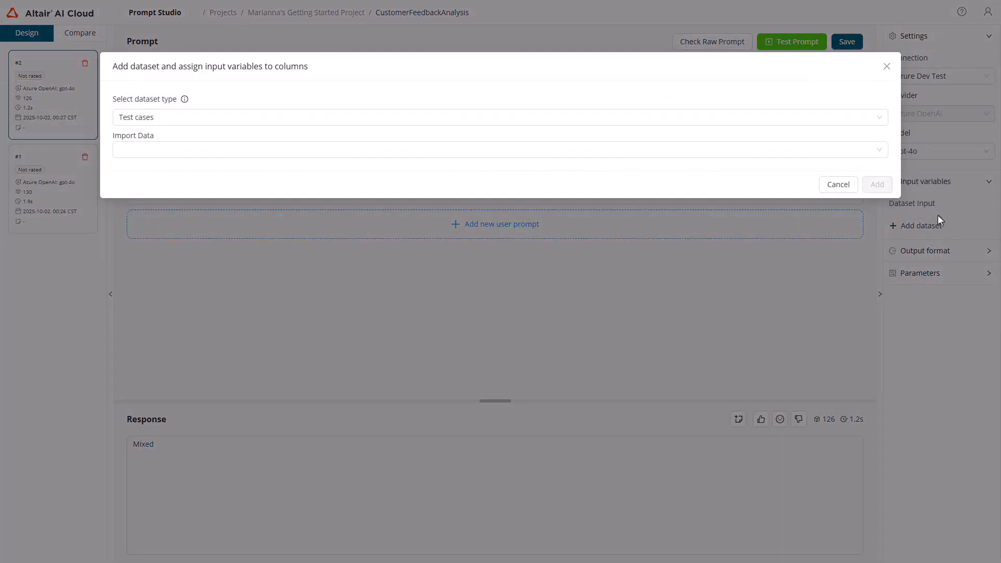
{"action": "left_click", "coordinate": [881, 151]}
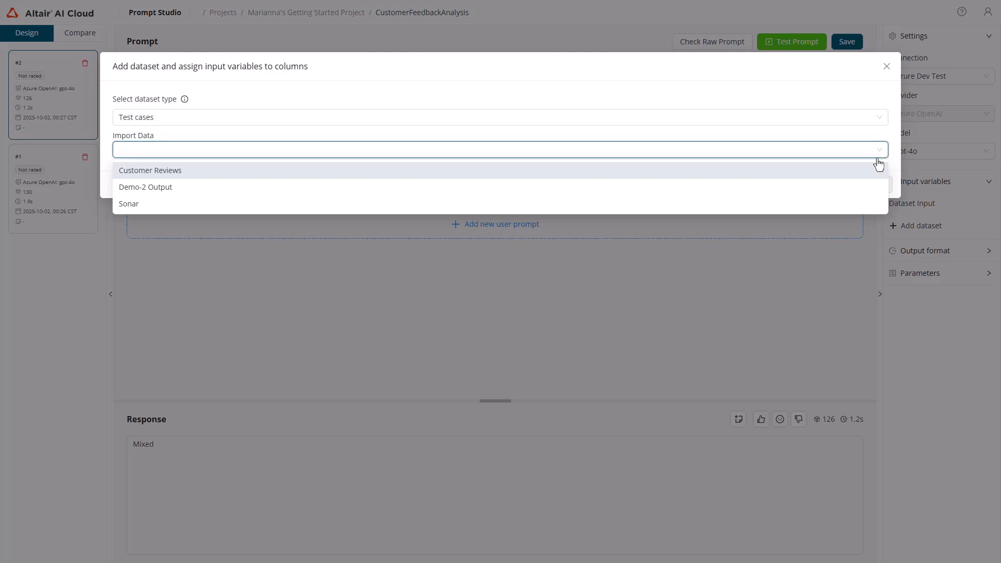
{"action": "left_click", "coordinate": [880, 166]}
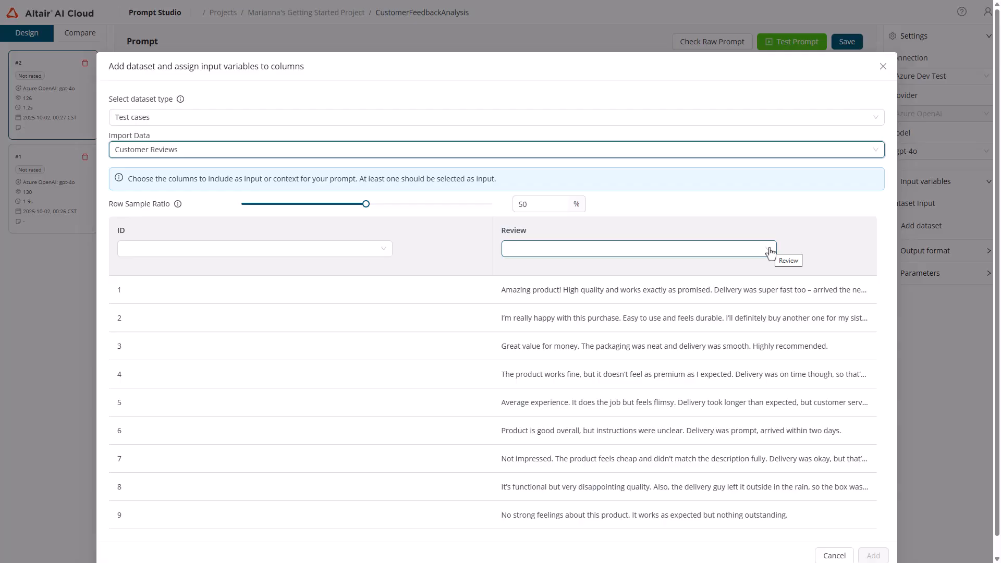
{"action": "left_click", "coordinate": [771, 252]}
{"action": "left_click", "coordinate": [766, 272]}
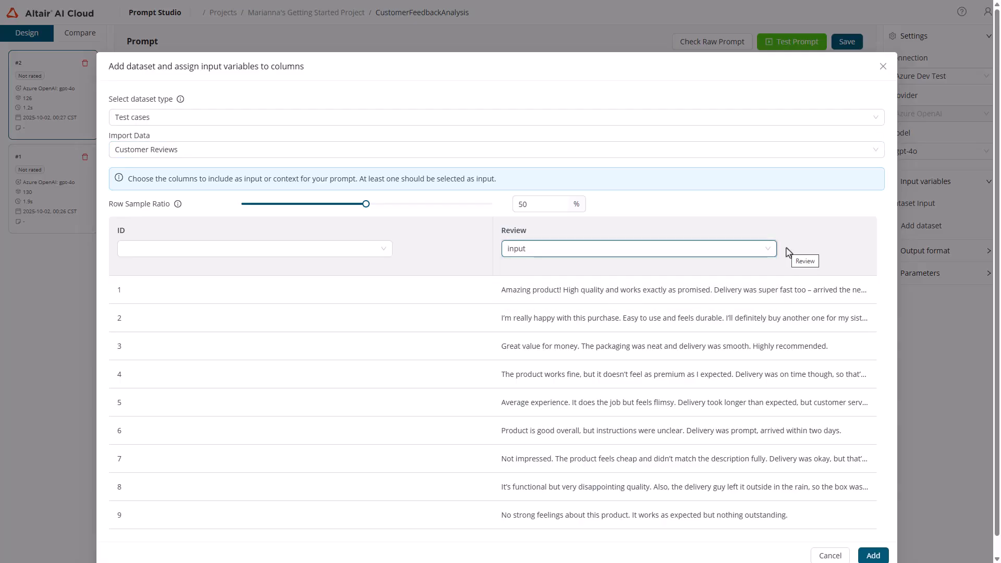
{"action": "left_click", "coordinate": [874, 554]}
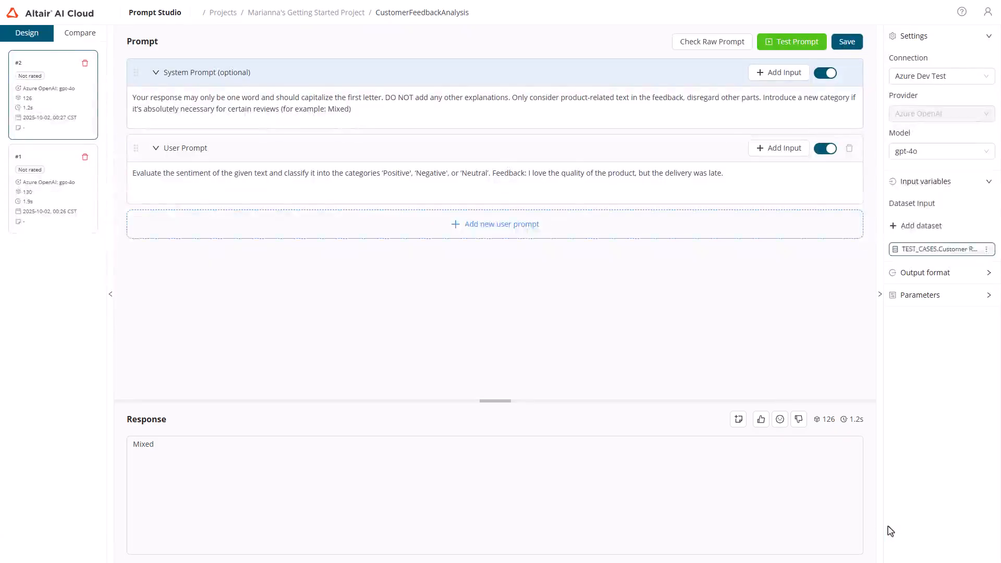
- Replace the user prompt with one classifying feedback as Positive, Negative, or Neutral, allowing 'Mixed' in rare cases, and ending with an input variable placeholder
{"action": "key", "text": "ctrl+a"}
{"action": "key", "text": "BackSpace"}
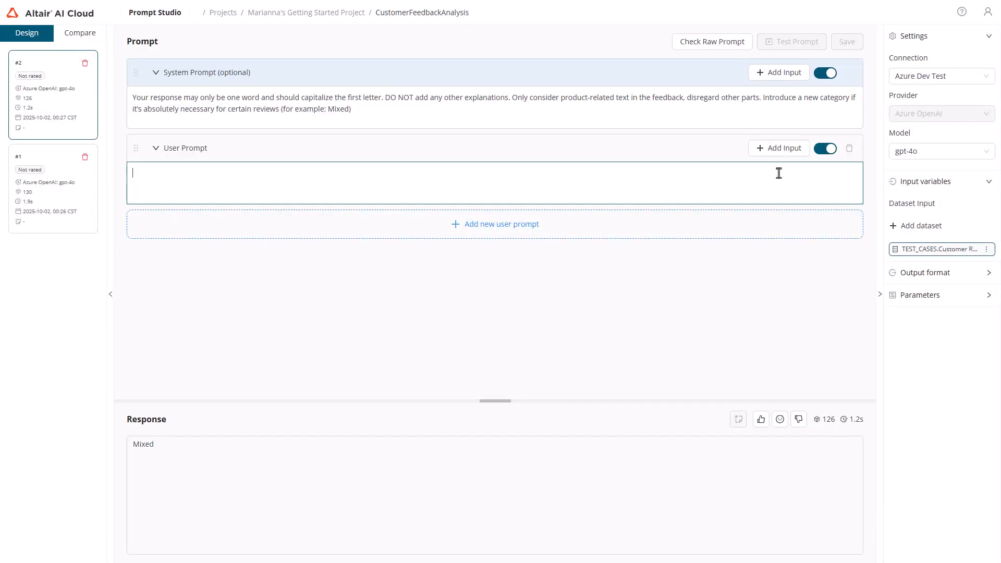
{"action": "right_click", "coordinate": [779, 173]}
{"action": "left_click", "coordinate": [842, 283]}
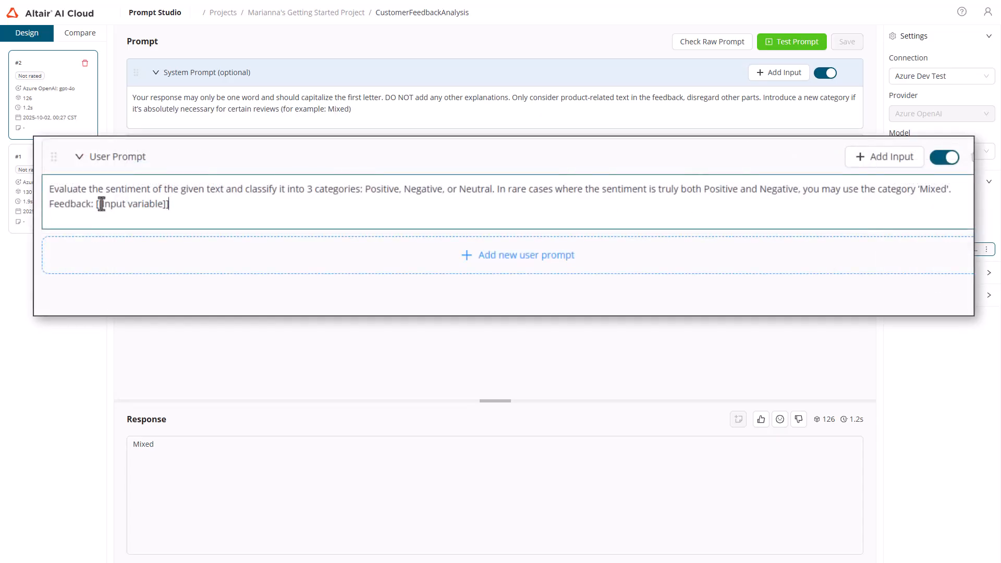
- Replace the input variable placeholder after "Feedback:" in the user prompt with the TEST_CASES.Customer Reviews dataset input
{"action": "left_click", "coordinate": [910, 157]}
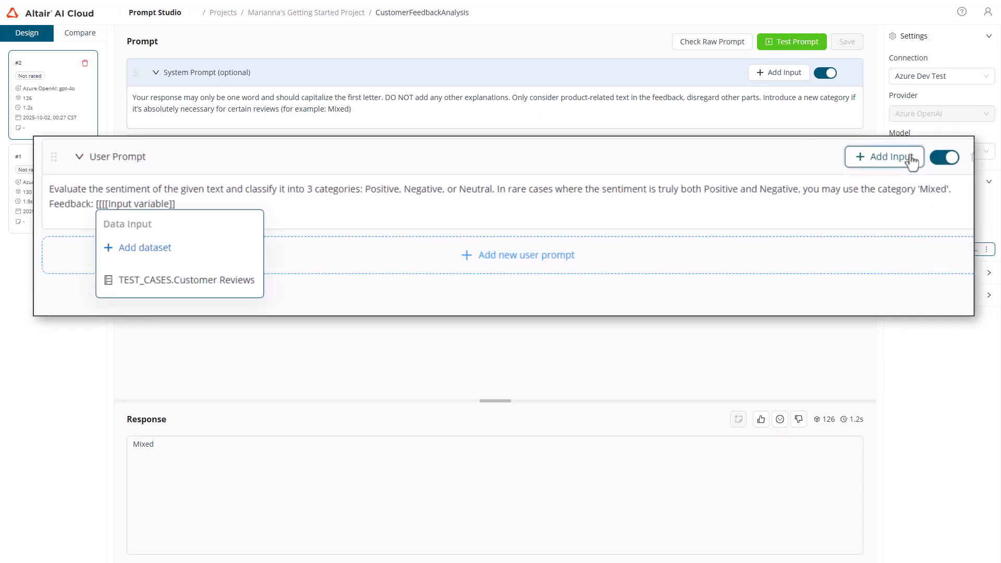
{"action": "left_click", "coordinate": [229, 285]}
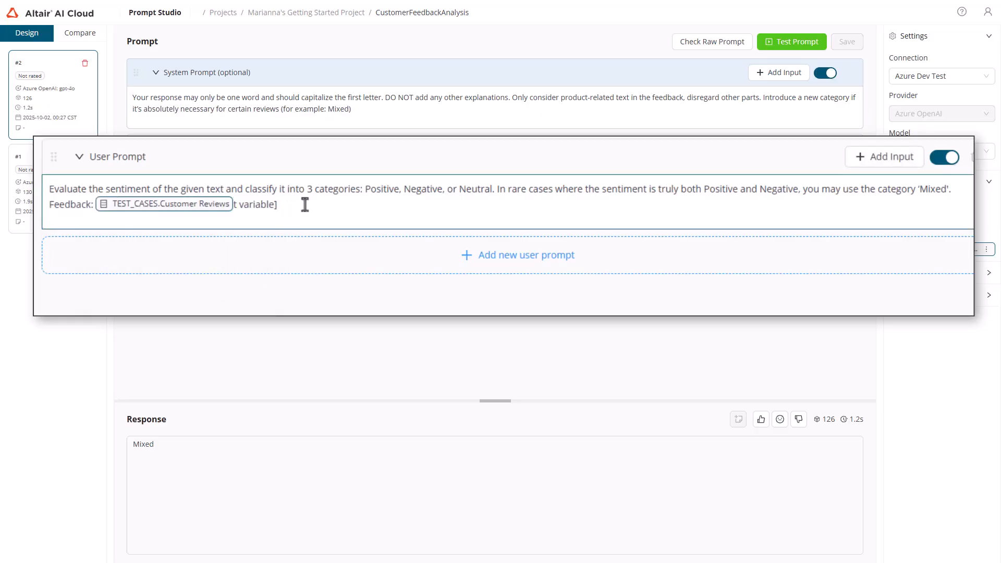
{"action": "key", "text": "Delete"}
{"action": "key", "text": "Delete"}
{"action": "key", "text": "Delete"}
{"action": "key", "text": "Delete"}
{"action": "key", "text": "Delete"}
{"action": "key", "text": "Delete"}
{"action": "key", "text": "Delete"}
{"action": "key", "text": "Delete"}
{"action": "key", "text": "Delete"}
{"action": "key", "text": "Delete"}
{"action": "key", "text": "Delete"}
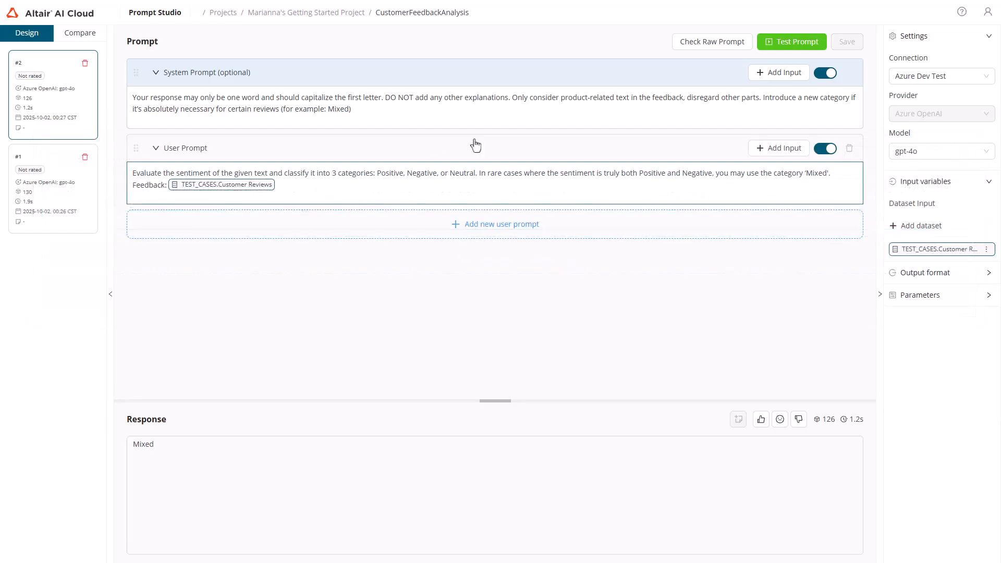
- Test the prompt on the Customer Reviews dataset and rate all four responses as good
{"action": "left_click", "coordinate": [775, 41]}
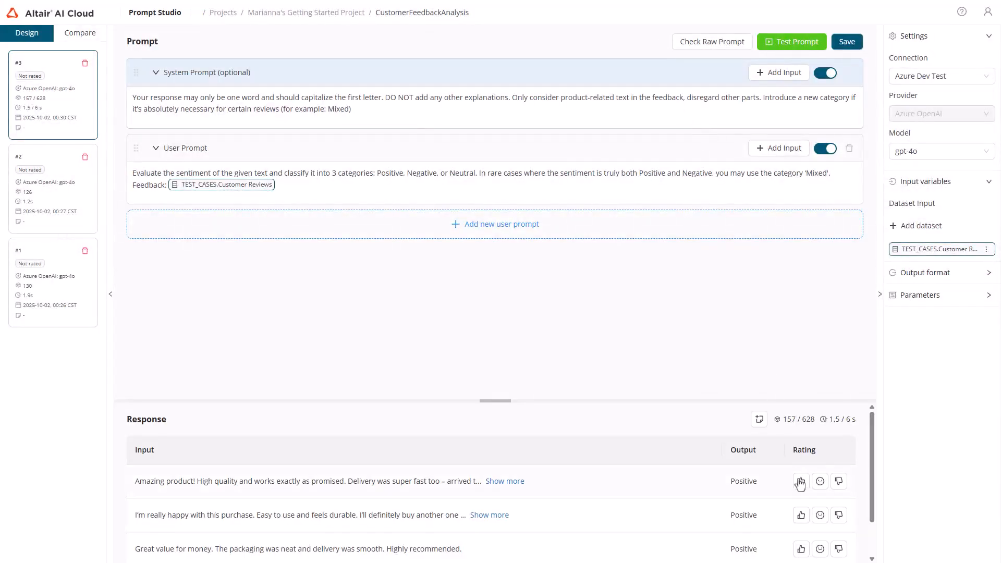
{"action": "left_click", "coordinate": [801, 482]}
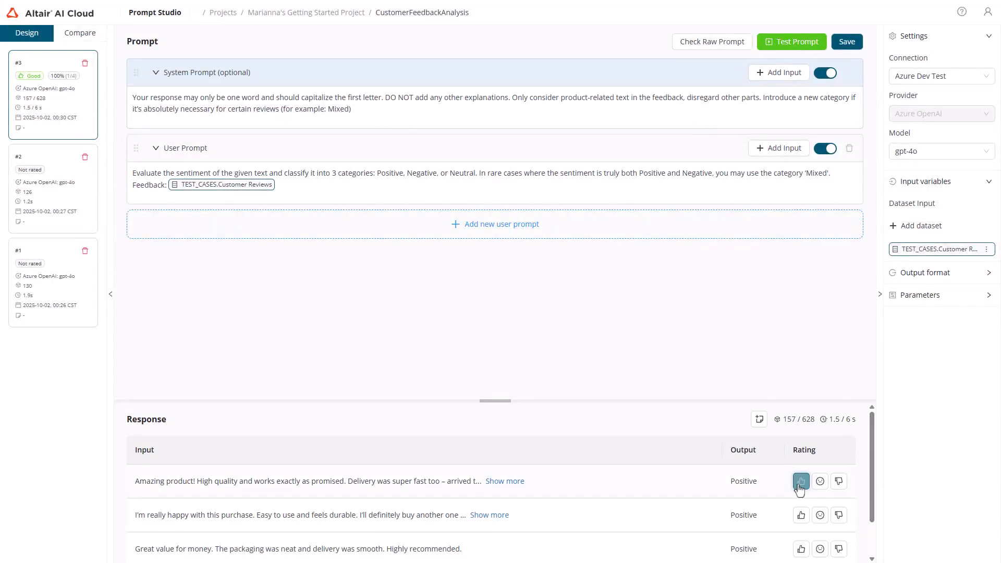
{"action": "left_click", "coordinate": [801, 516]}
{"action": "scroll", "coordinate": [801, 519], "scroll_direction": "down", "scroll_amount": 1}
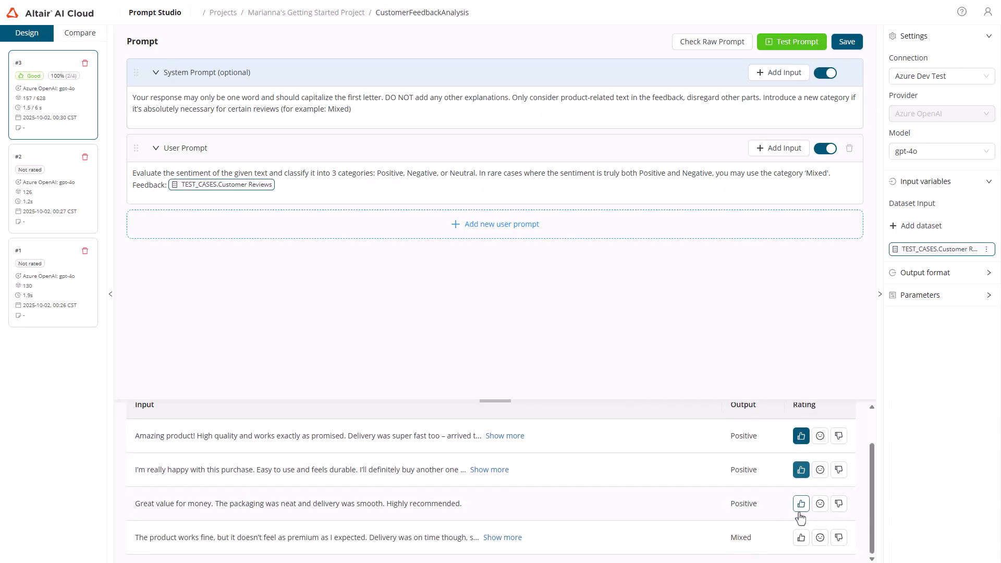
{"action": "left_click", "coordinate": [801, 518]}
{"action": "left_click", "coordinate": [802, 539]}
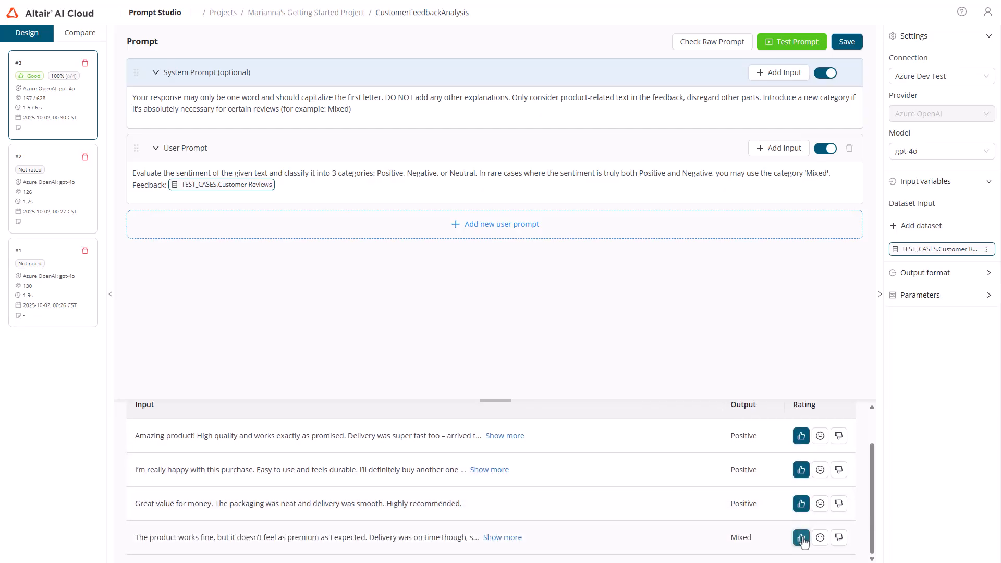
- Compare prompt iterations #3, #2 and #1 side by side
{"action": "scroll", "coordinate": [803, 543], "scroll_direction": "up", "scroll_amount": 1}
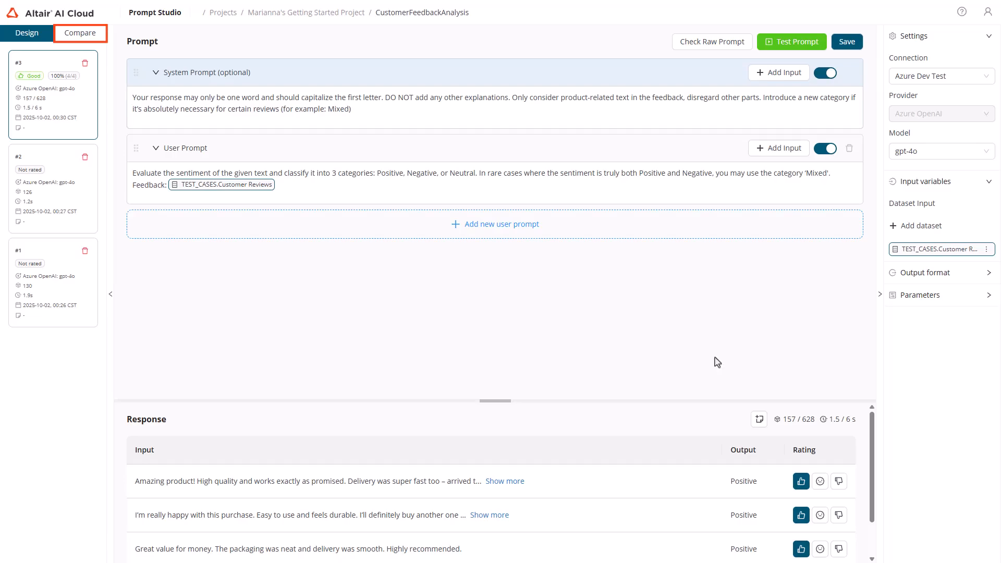
{"action": "left_click", "coordinate": [99, 40]}
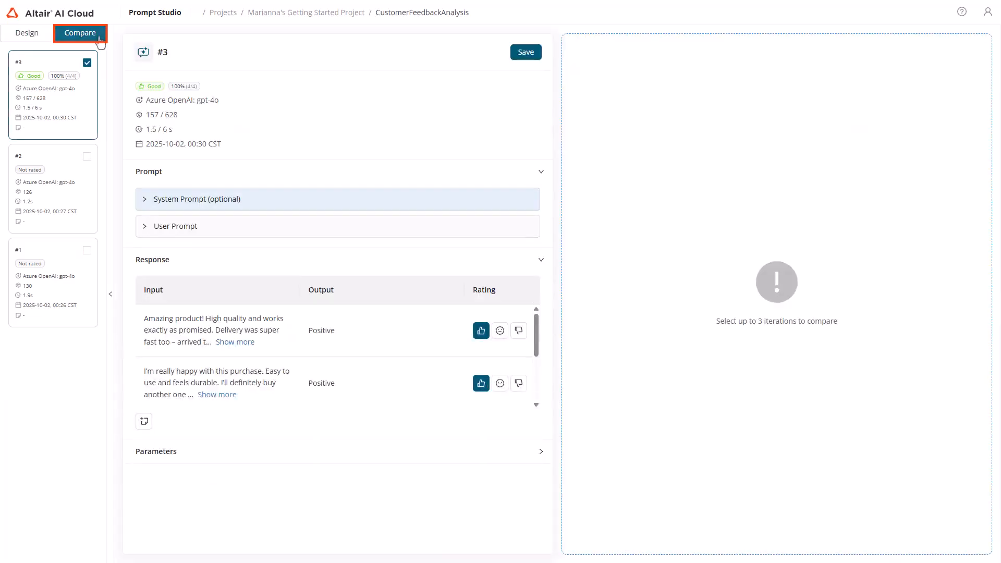
{"action": "left_click", "coordinate": [87, 157]}
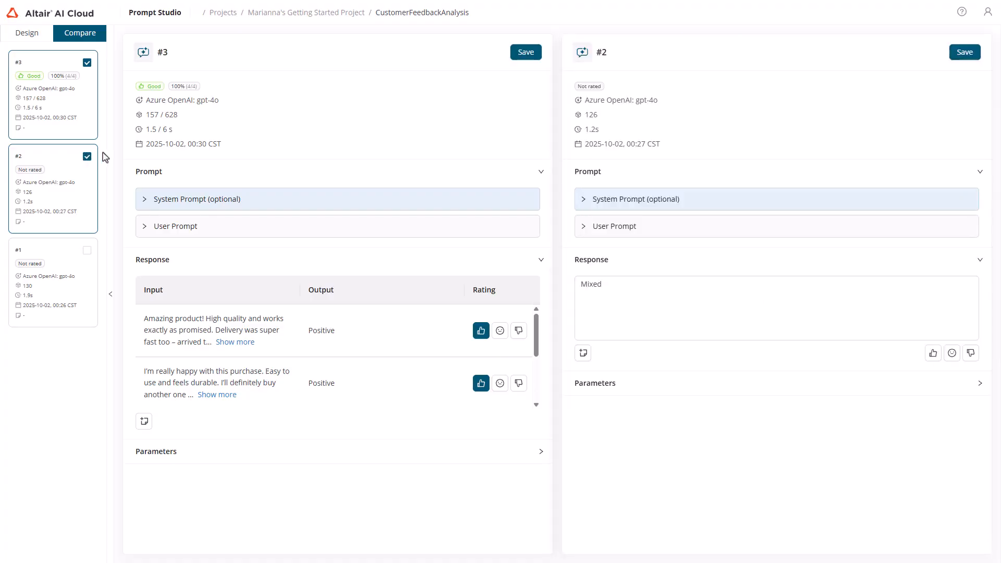
{"action": "left_click", "coordinate": [87, 251]}
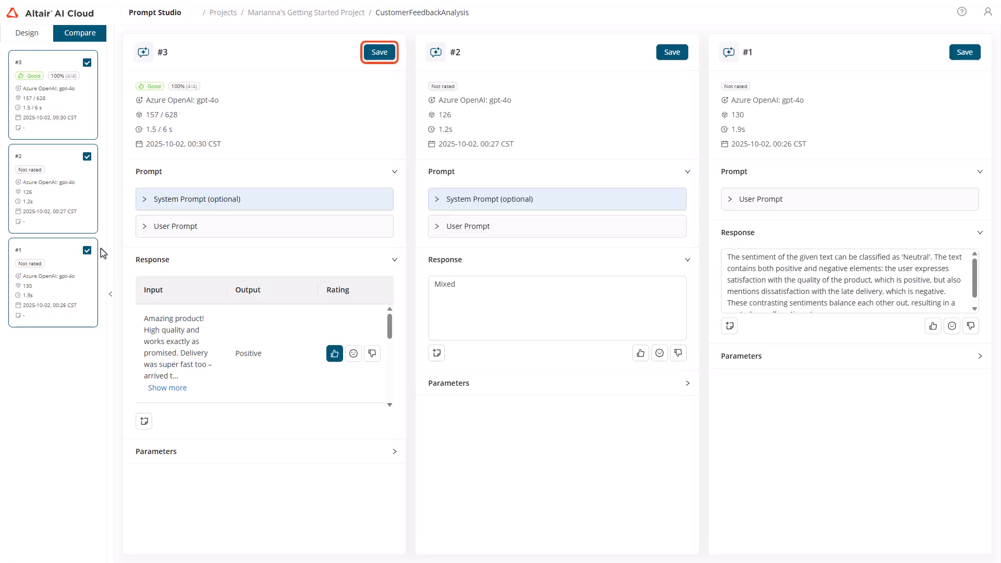
- Save iteration #3 as CustomerFeedbackAnalysisPrompt and use the saved prompt to create a workflow
{"action": "left_click", "coordinate": [380, 54]}
{"action": "double_click", "coordinate": [402, 117]}
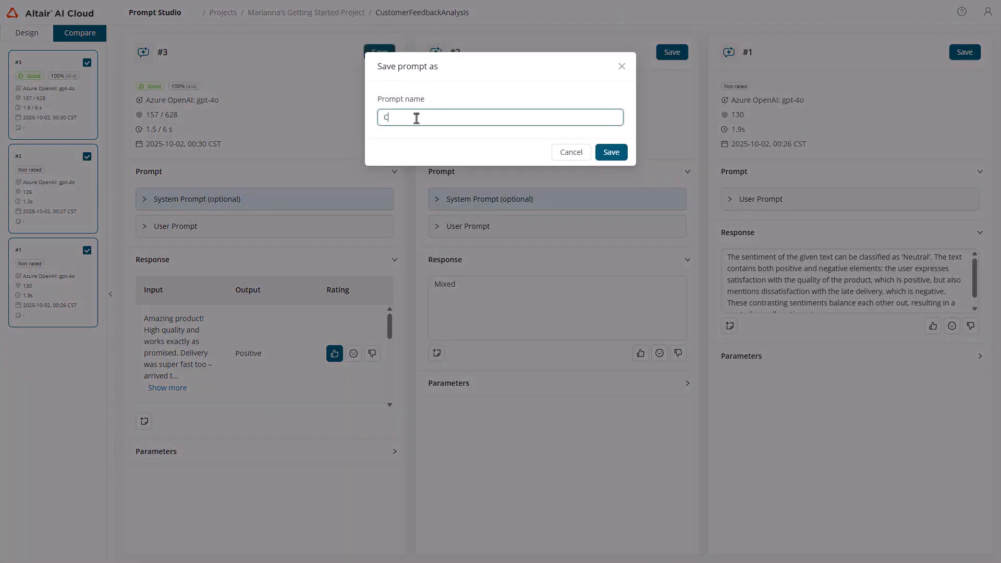
{"action": "type", "text": "CustomerFeedbackAnalysisPrompt"}
{"action": "left_click", "coordinate": [612, 153]}
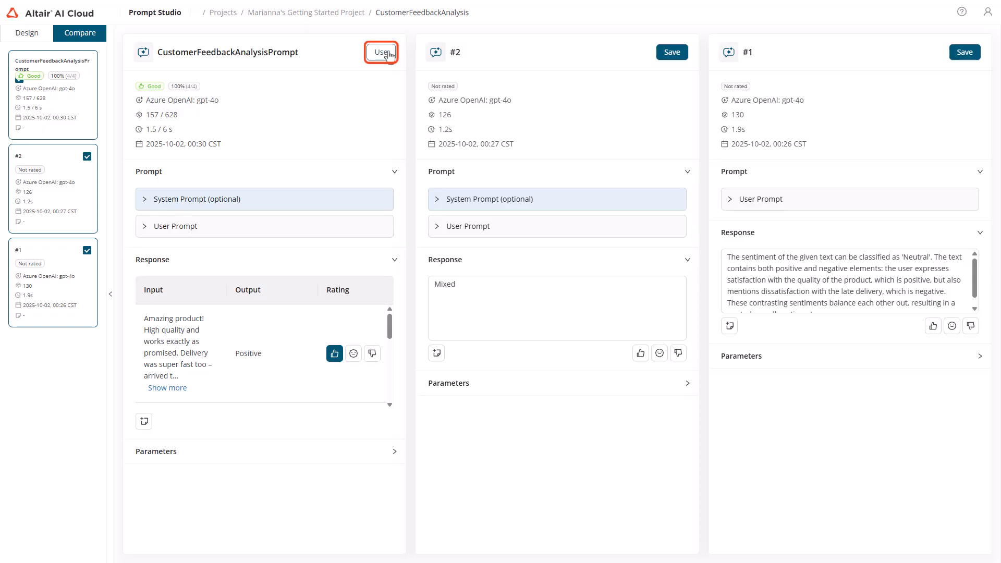
{"action": "left_click", "coordinate": [392, 55]}
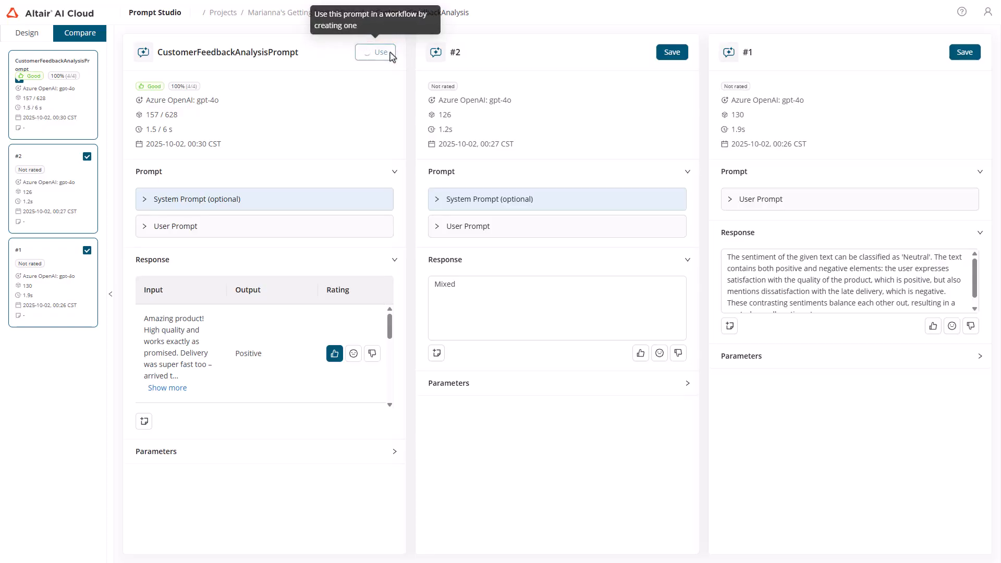